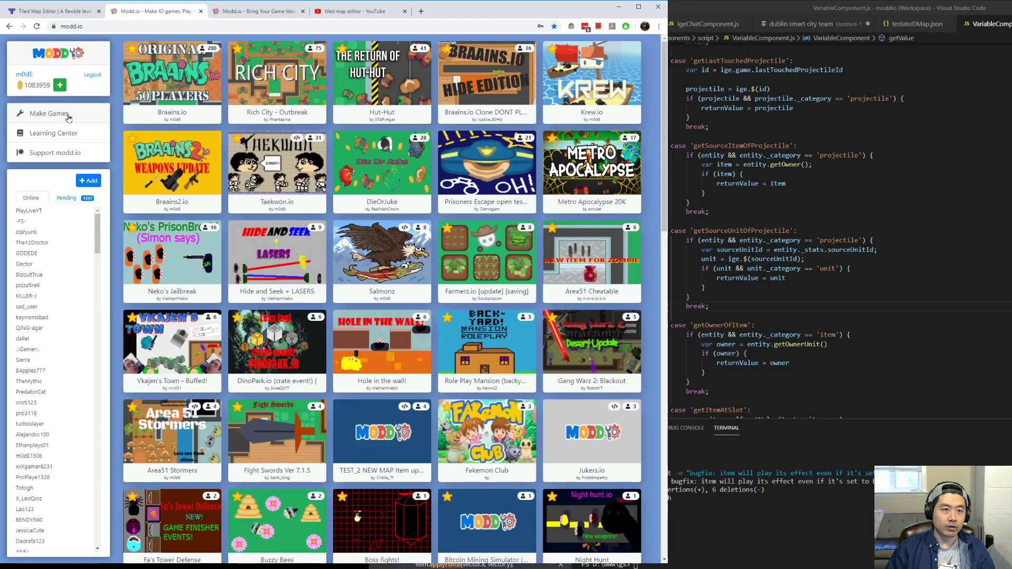
- Open the game creation area and start playing a preview of the Death Match template
left_click(68, 115)
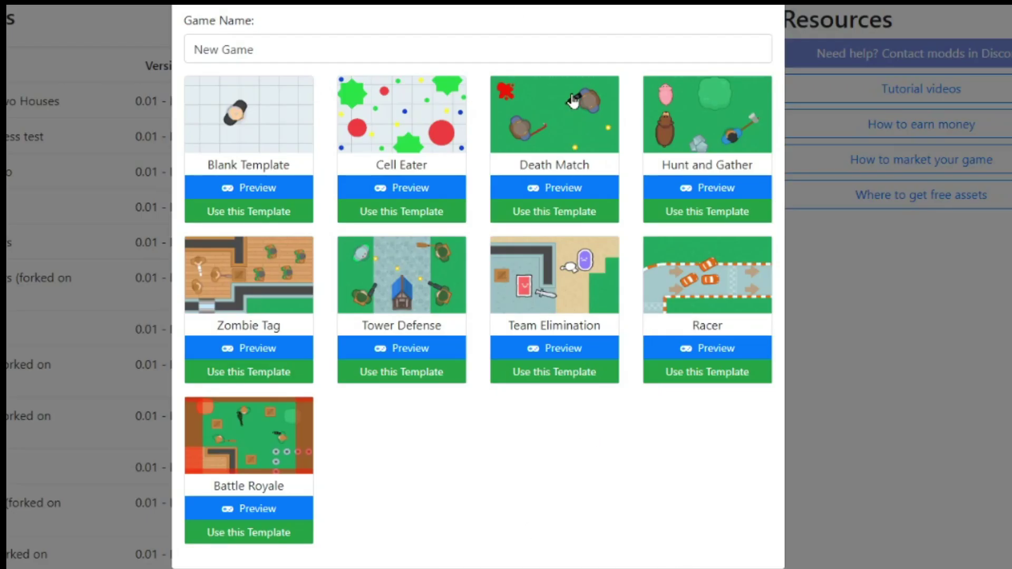
left_click(552, 191)
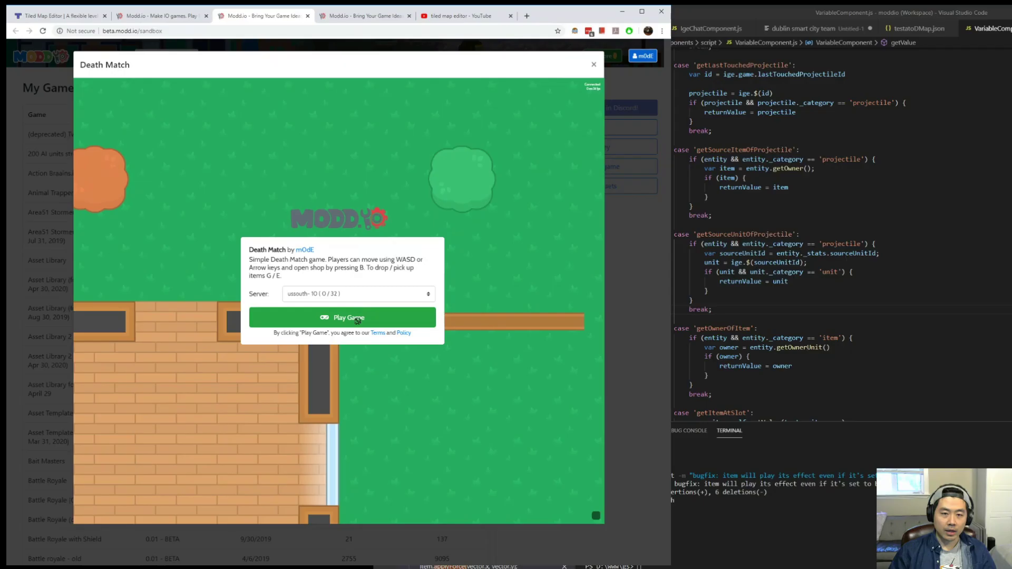
left_click(357, 318)
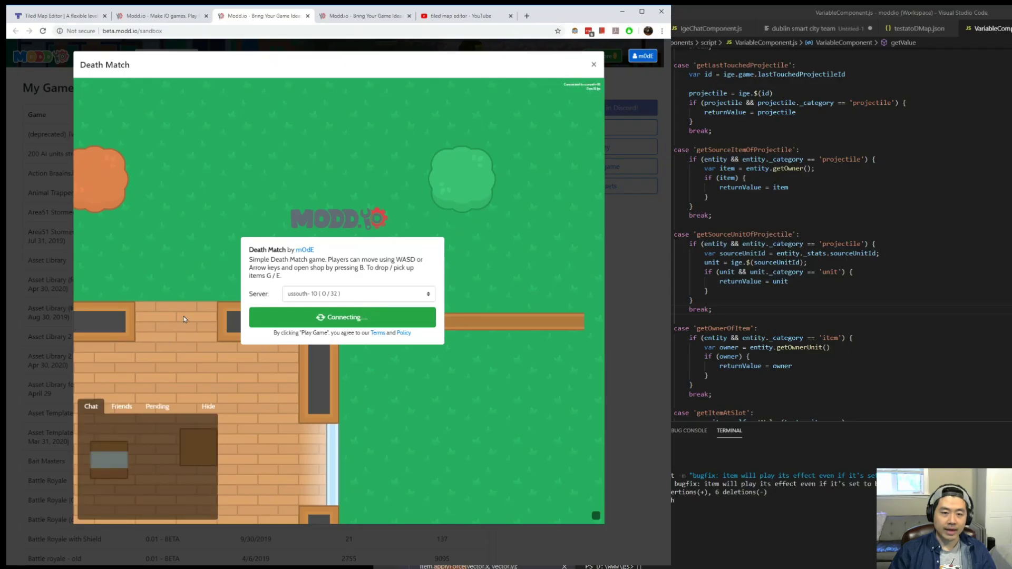
- Walk the character through the house and outdoor area of the Death Match preview, and close the preview
key("a")
key("w")
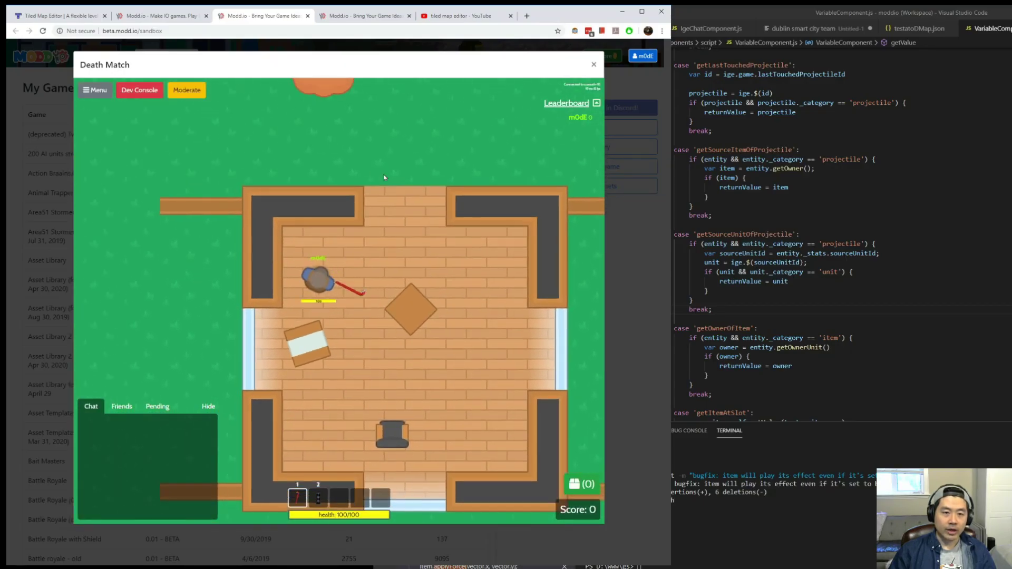
key("d")
key("w")
key("a")
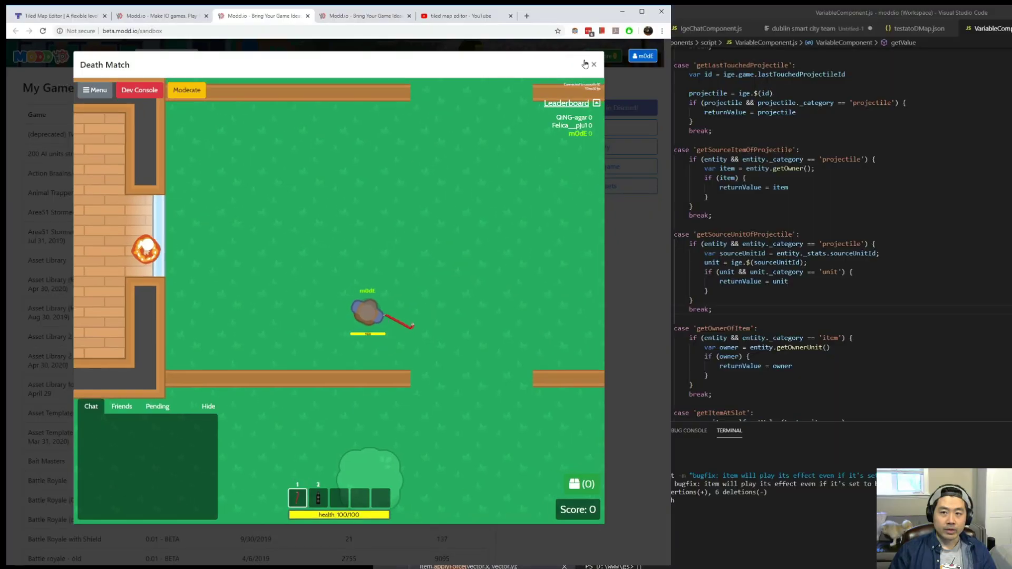
key("d")
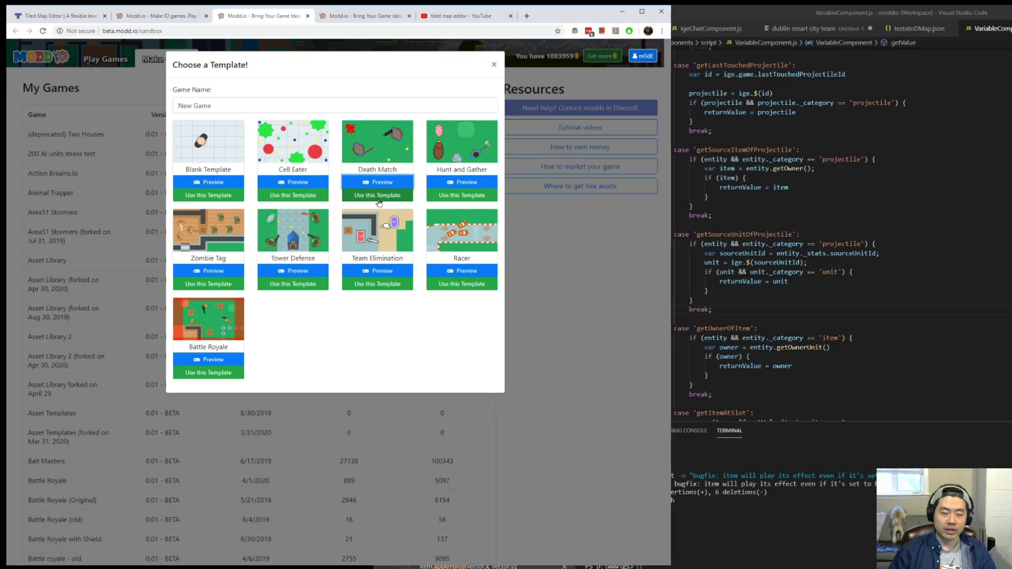
- Create a new game from the Death Match template and dismiss the dialog about the live game
left_click(378, 196)
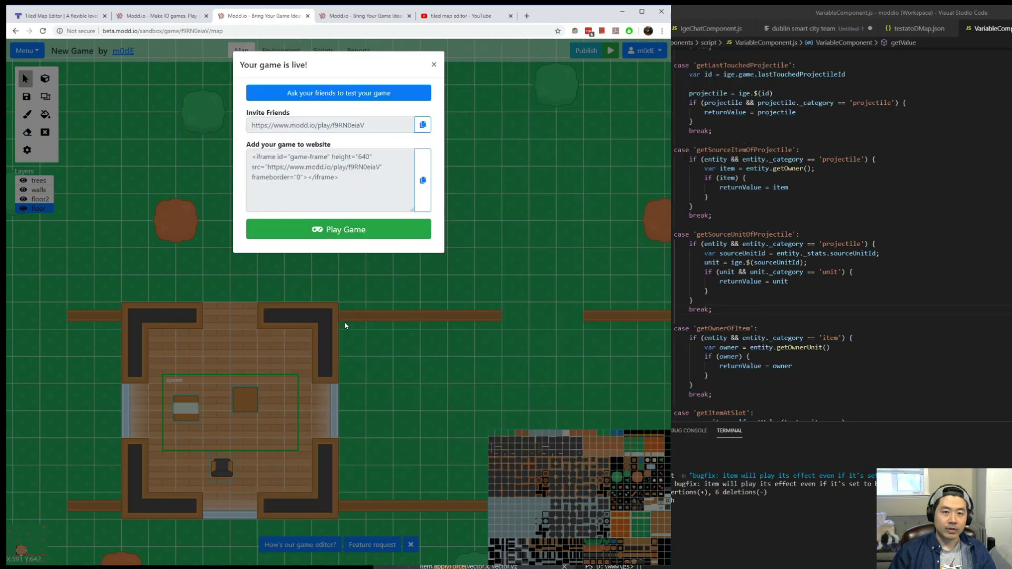
left_click(346, 323)
left_click_drag(449, 236, 497, 303)
left_click_drag(281, 281, 347, 283)
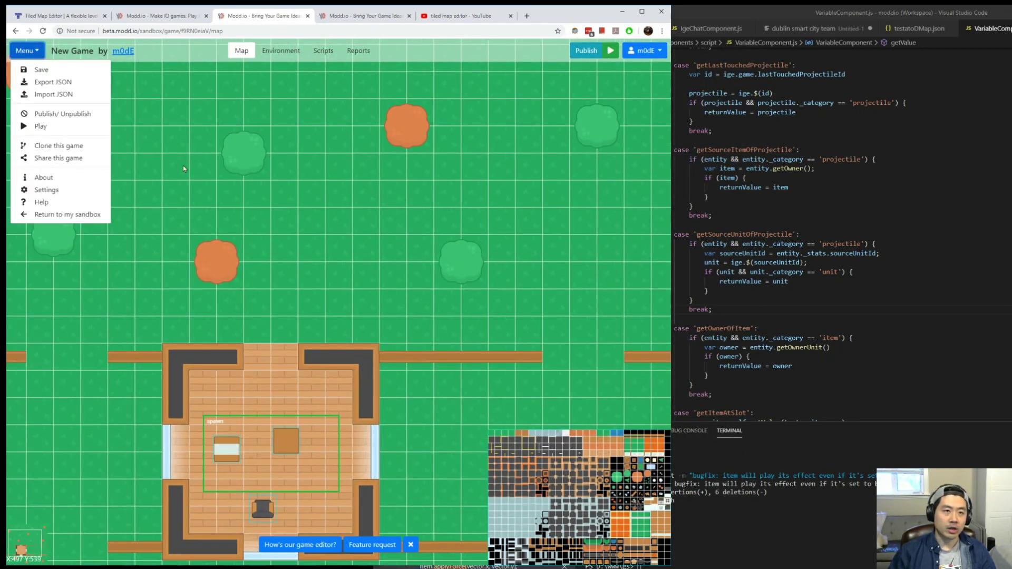
- Switch to the Tiled website and open the Tiled Map Editor download list on itch.io
left_click(48, 16)
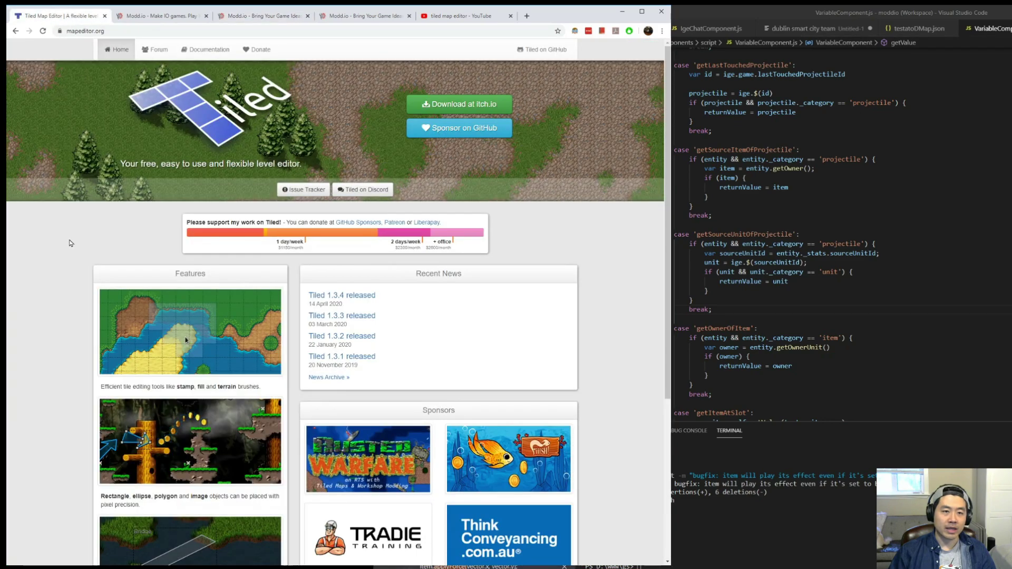
scroll(91, 208, "down", 5)
scroll(91, 264, "up", 5)
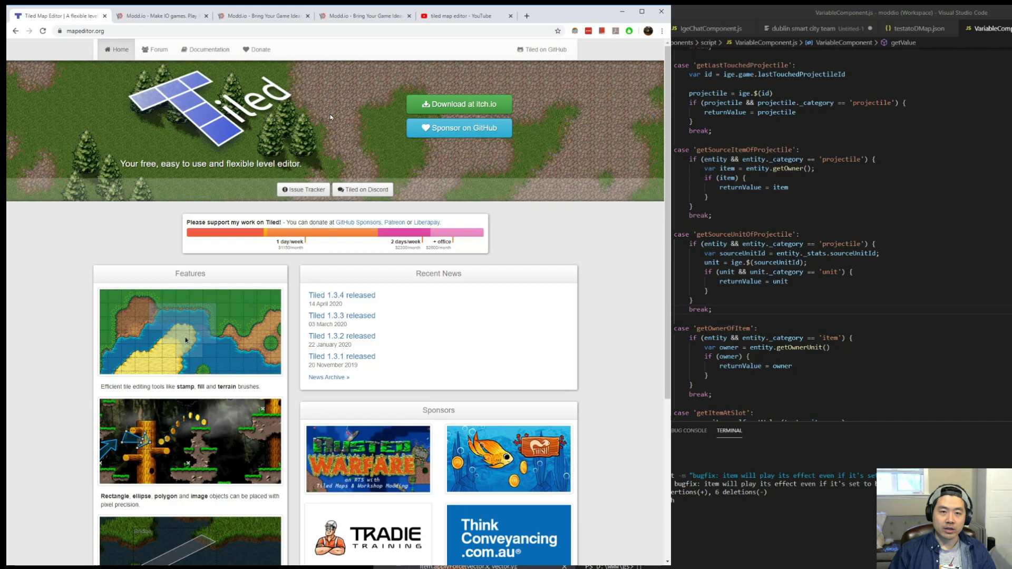
left_click(470, 110)
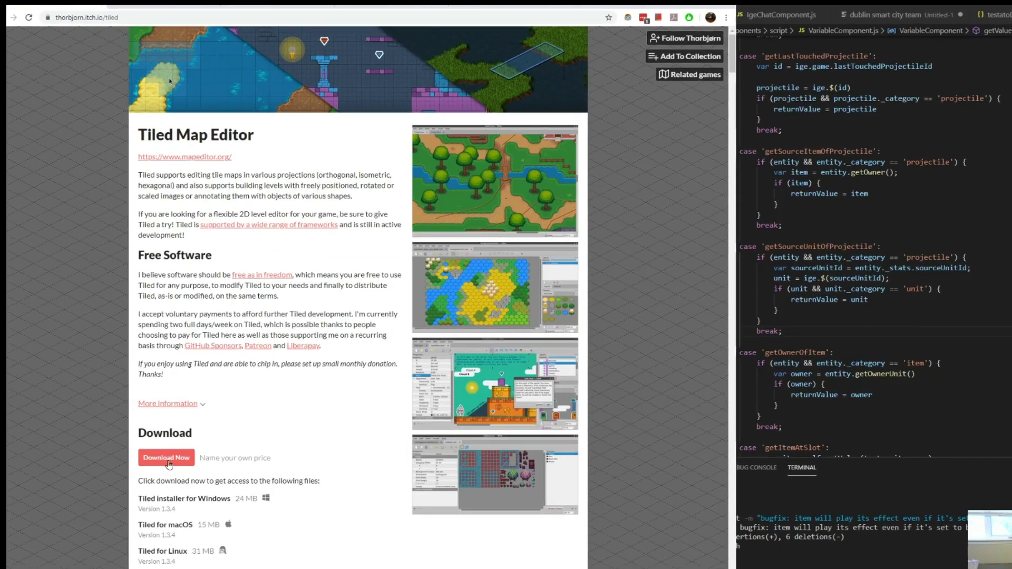
left_click(168, 457)
left_click(282, 146)
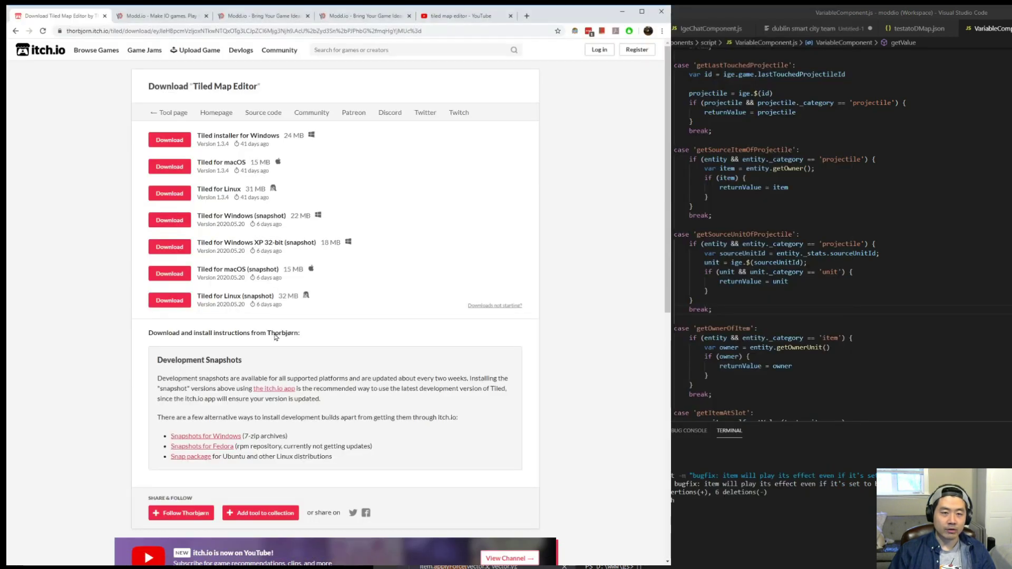
- Return to the New Game editor on modd.io and download the map assets from the game's map settings
left_click(156, 18)
left_click(261, 16)
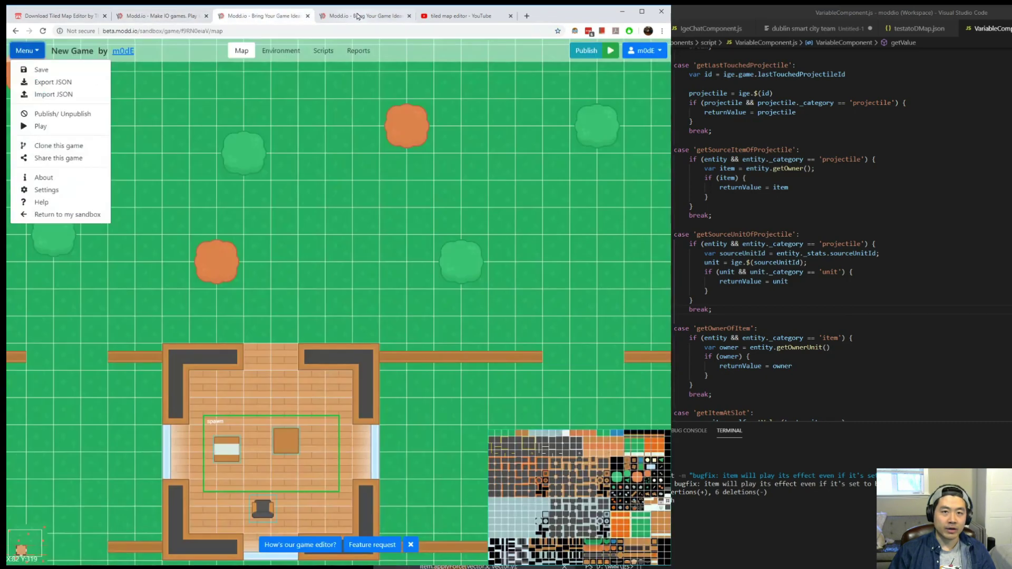
left_click(36, 51)
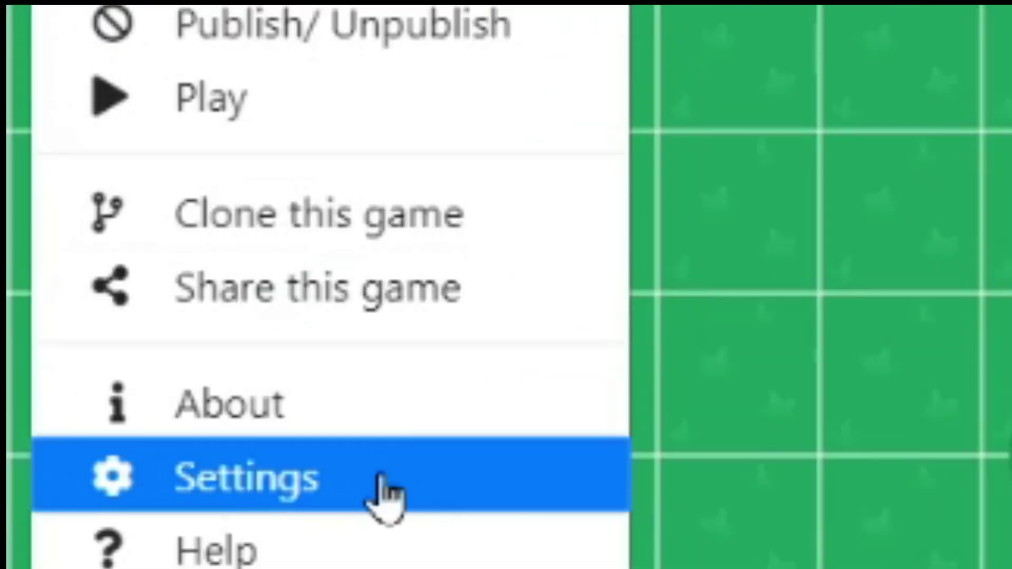
left_click(70, 192)
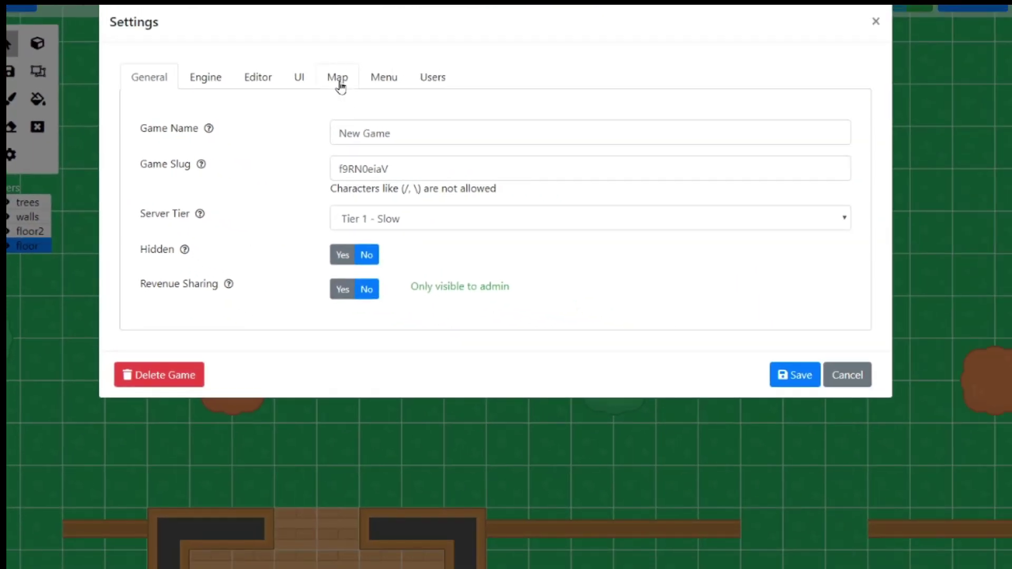
left_click(338, 80)
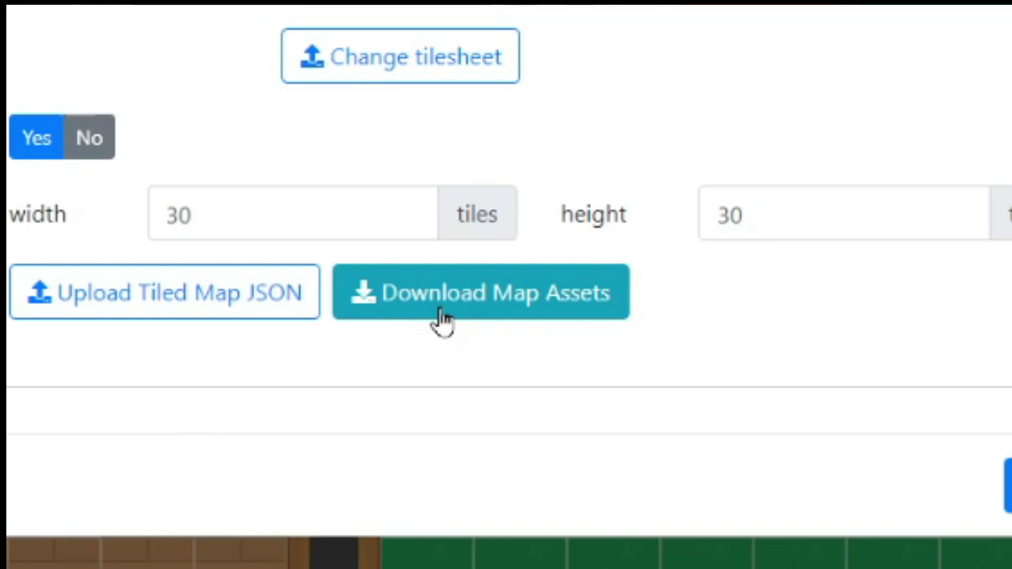
left_click(441, 321)
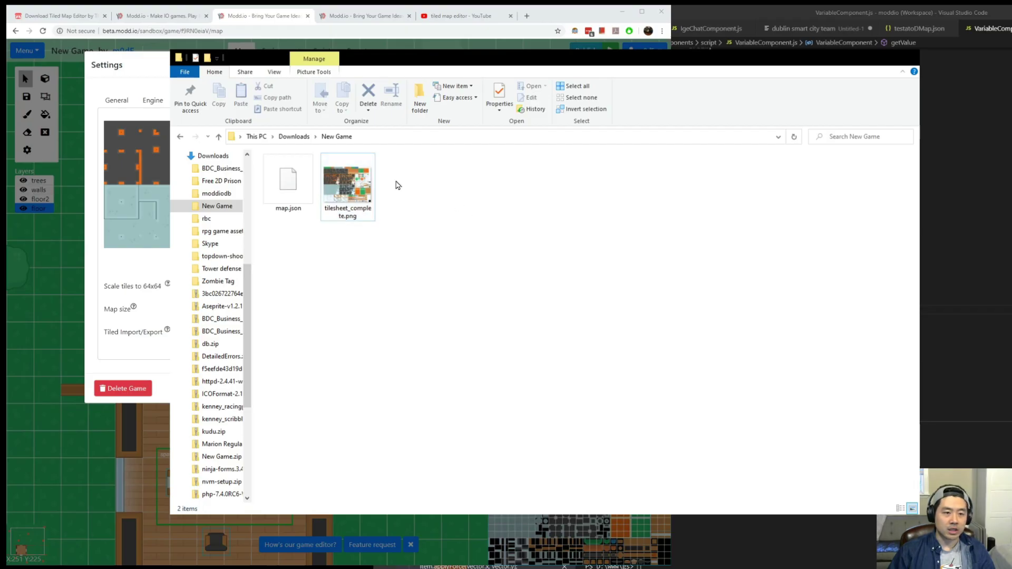
- Open map.json from the New Game folder in Tiled and link its missing tileset image to tilesheet_complete.png
left_click(520, 270)
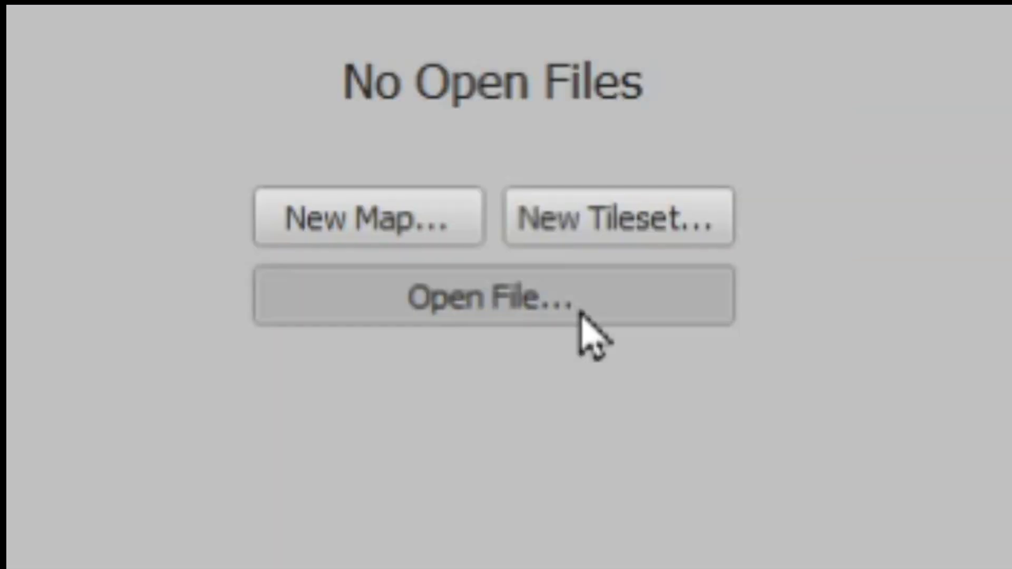
left_click(438, 295)
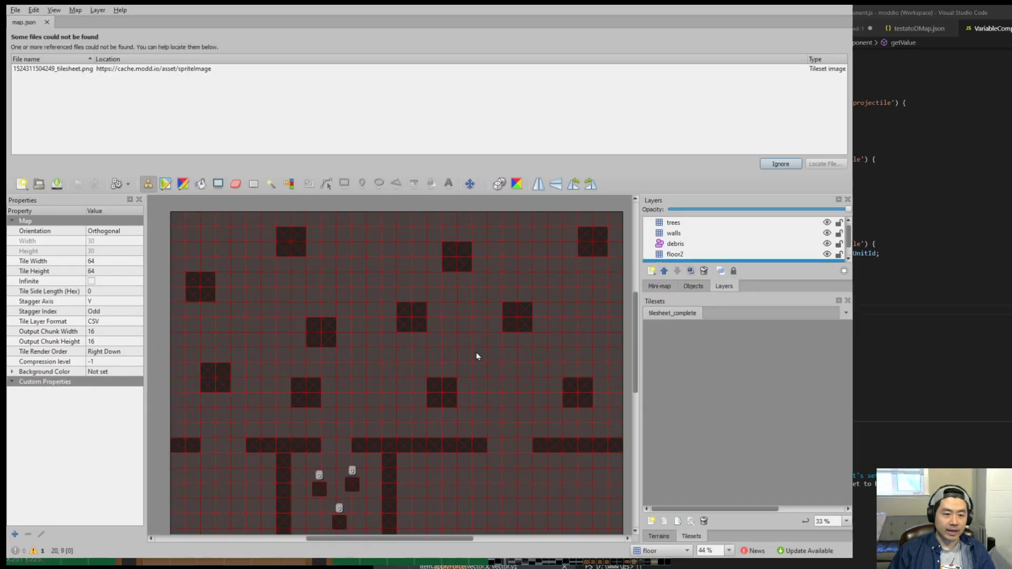
scroll(501, 360, "down", 4)
scroll(521, 382, "up", 5)
scroll(517, 404, "down", 2)
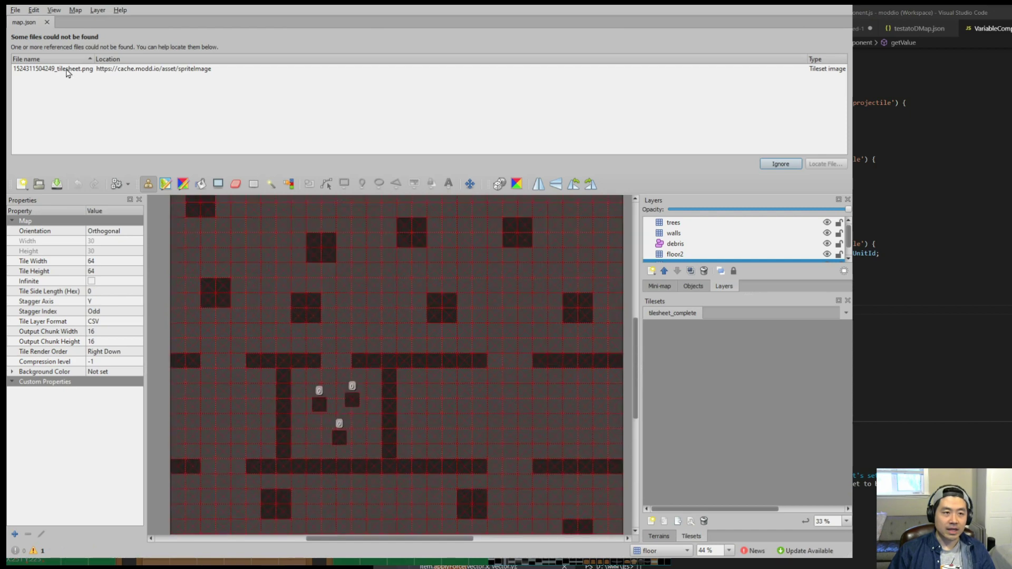
double_click(67, 72)
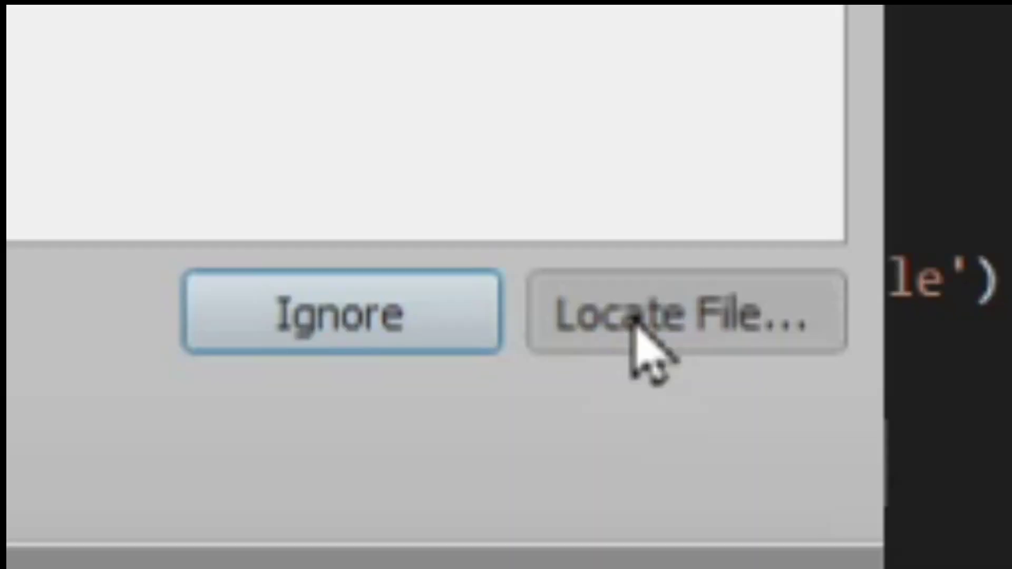
left_click(820, 167)
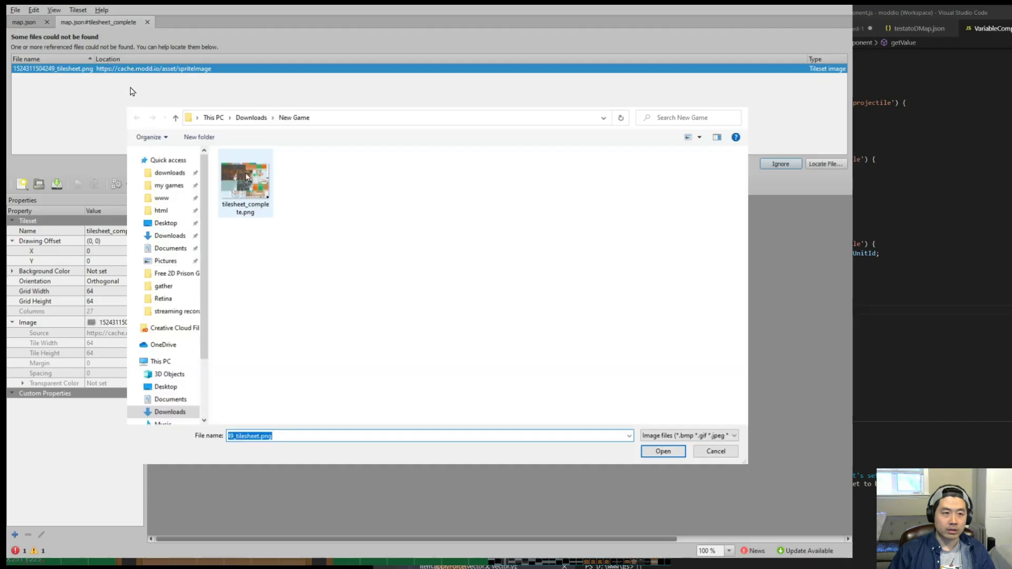
double_click(246, 176)
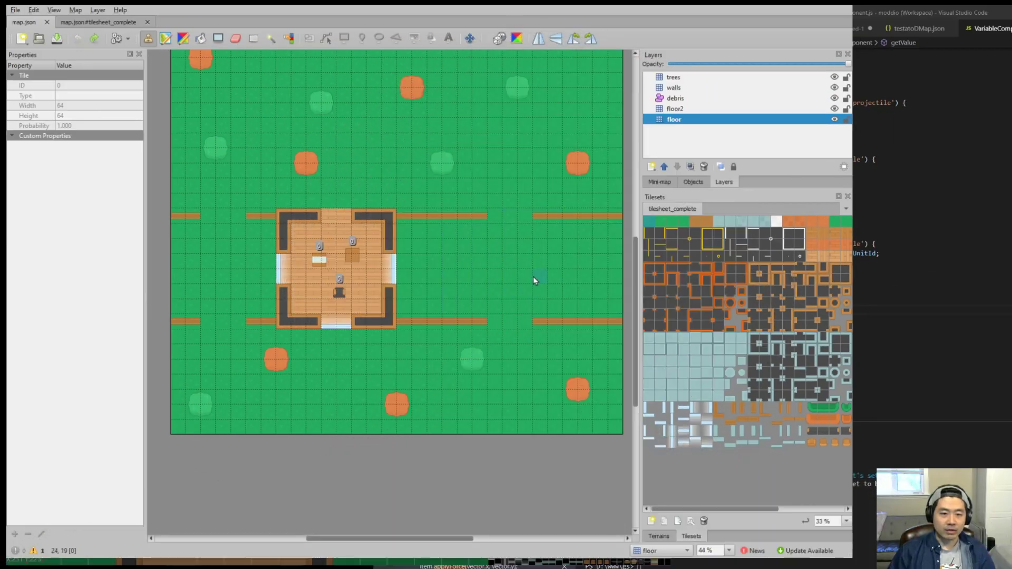
- Delete the debris object layer from the map
scroll(448, 251, "up", 4)
scroll(449, 251, "down", 2)
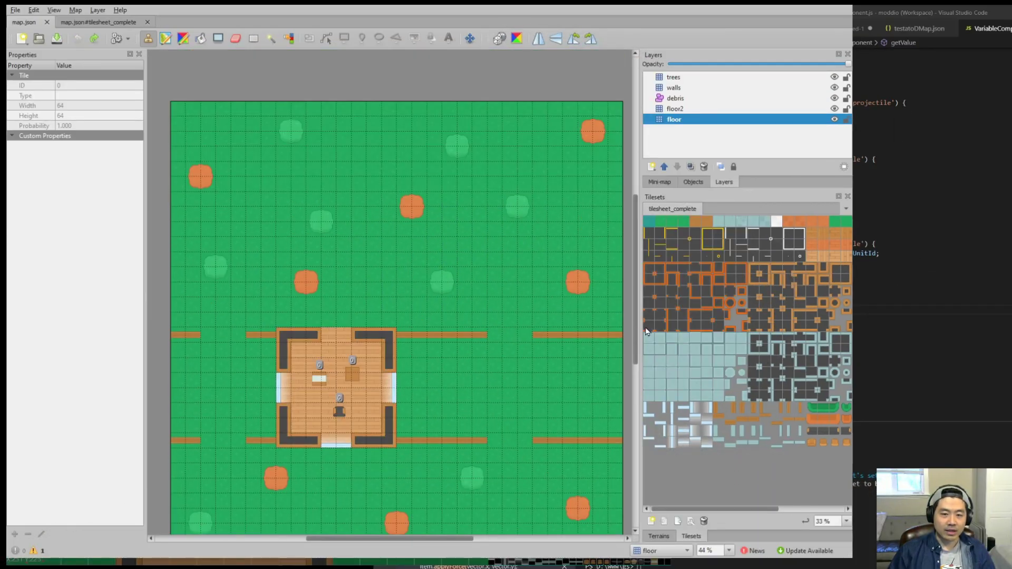
mouse_move(635, 321)
left_mouse_down()
mouse_move(632, 345)
mouse_move(630, 326)
left_mouse_up()
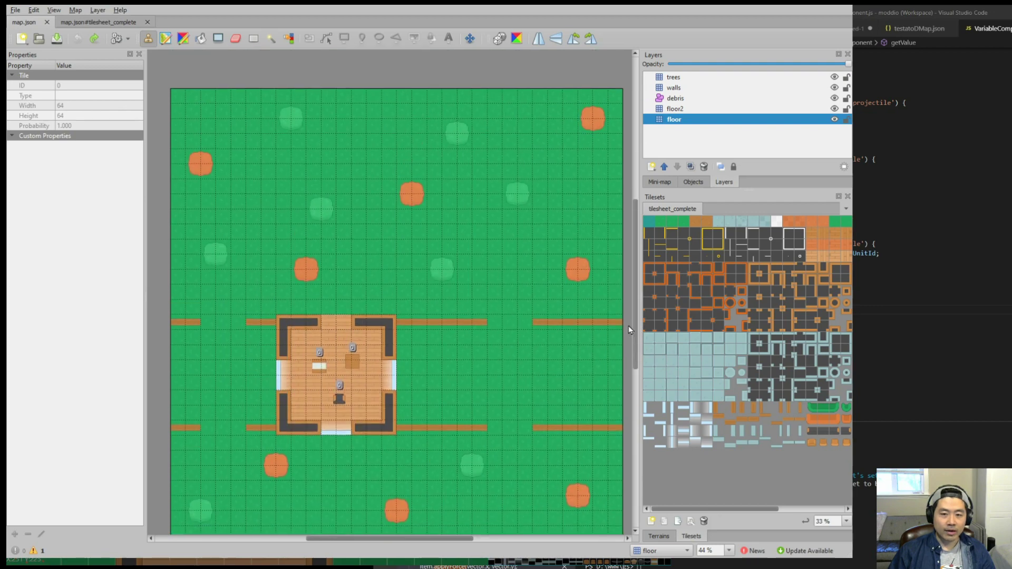
left_click(687, 79)
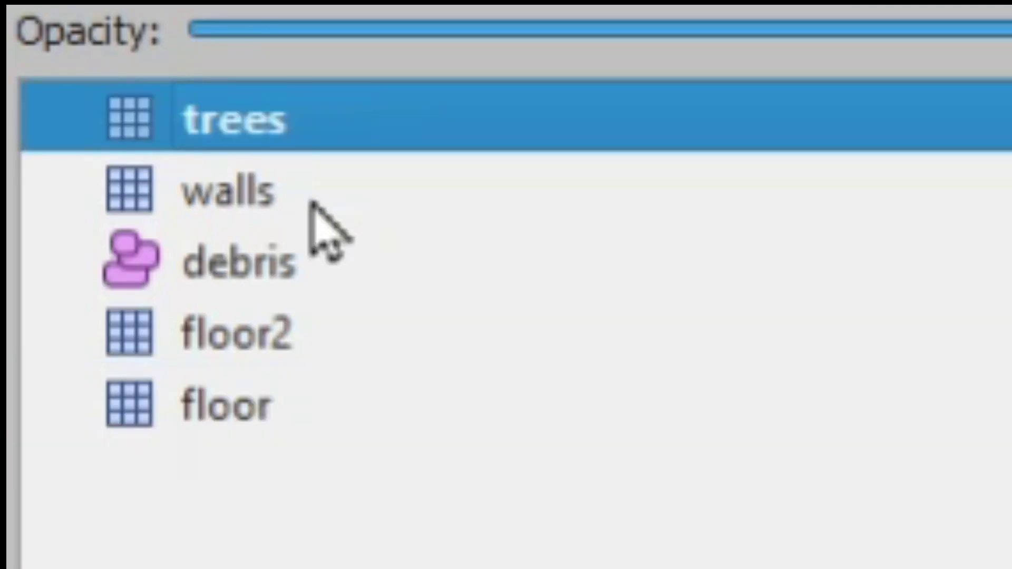
left_click(686, 88)
left_click(686, 109)
left_click(687, 120)
left_click(684, 89)
left_click(684, 98)
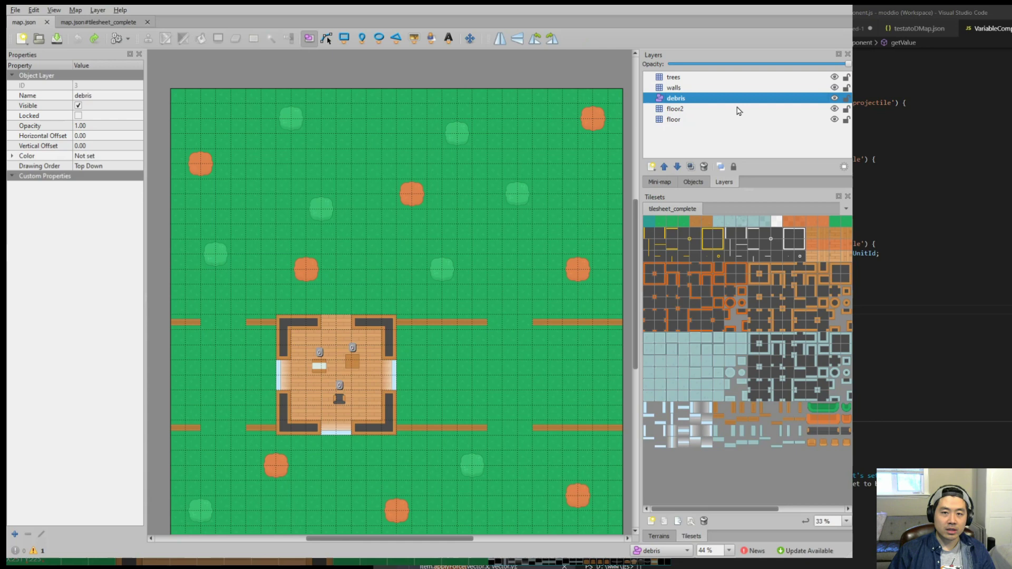
key("Delete")
- Go through the trees, walls, floor2 and floor layers to examine their order and purpose
left_click(693, 79)
left_click(692, 90)
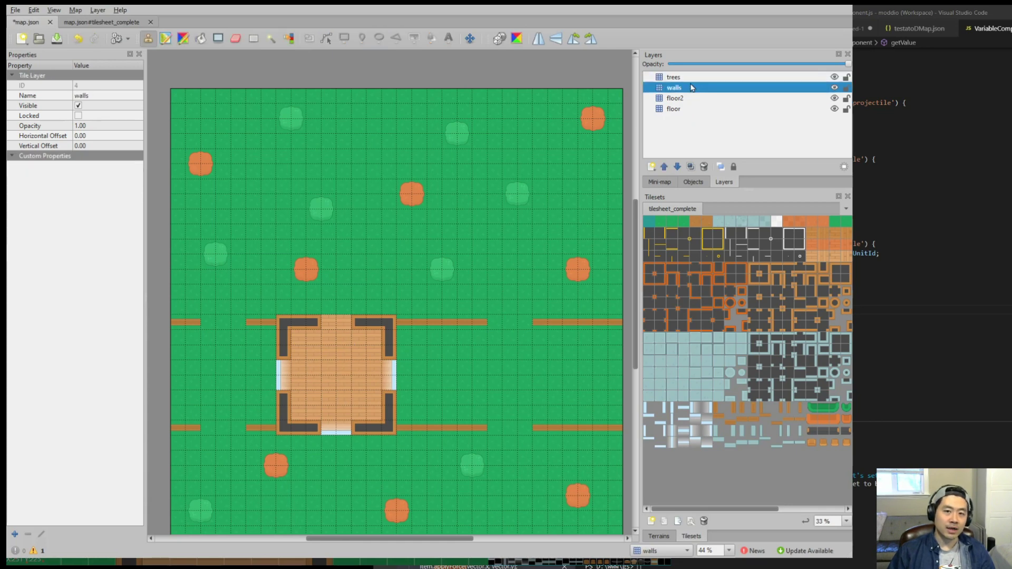
left_click(683, 79)
left_click(685, 93)
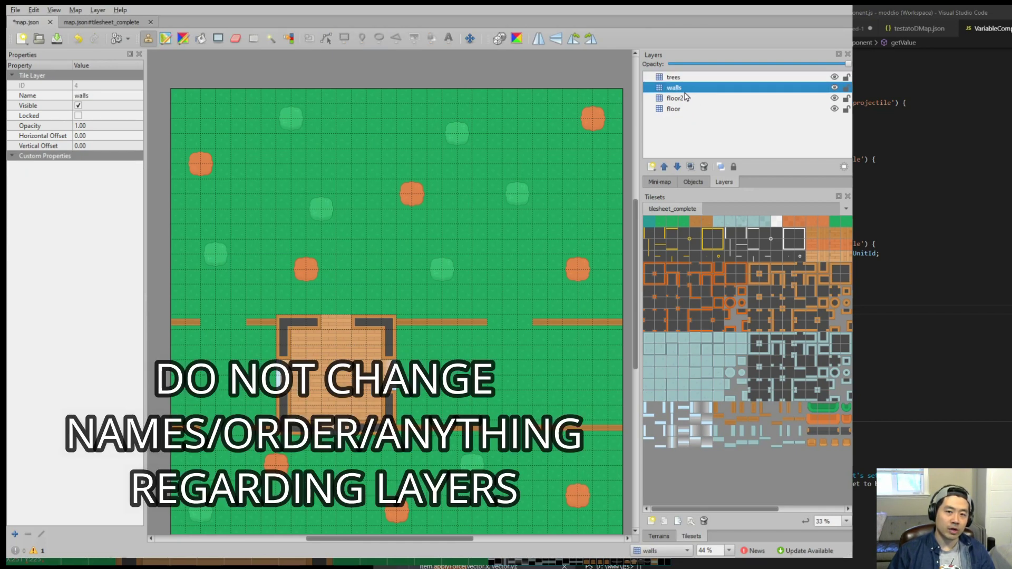
left_click(692, 101)
left_click(691, 111)
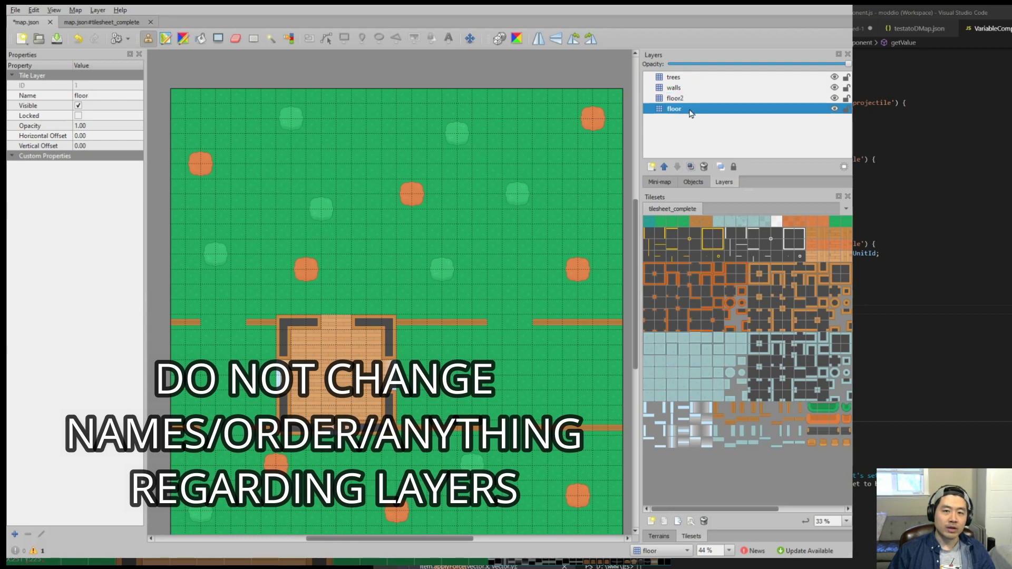
left_click(667, 137)
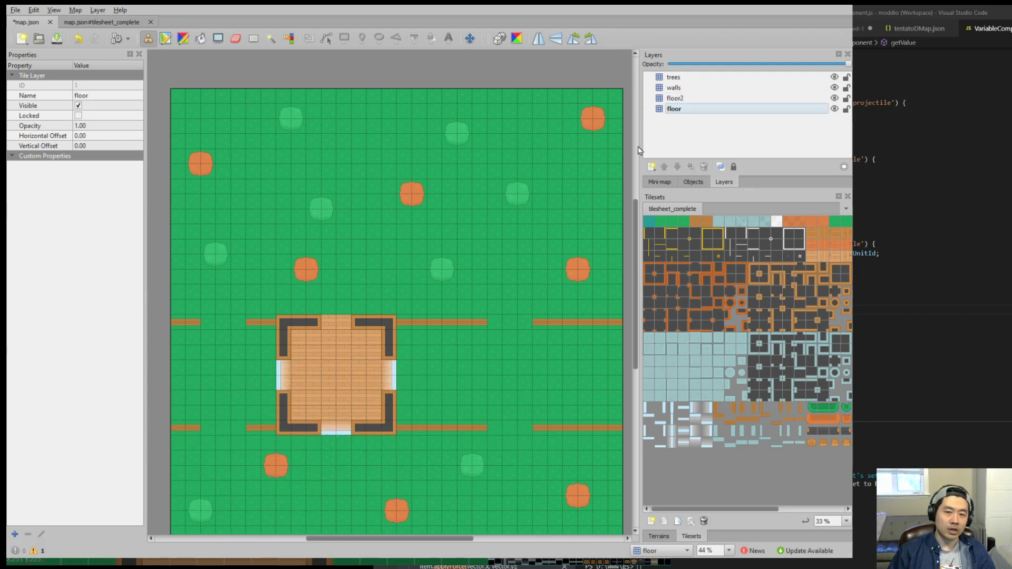
left_click(699, 79)
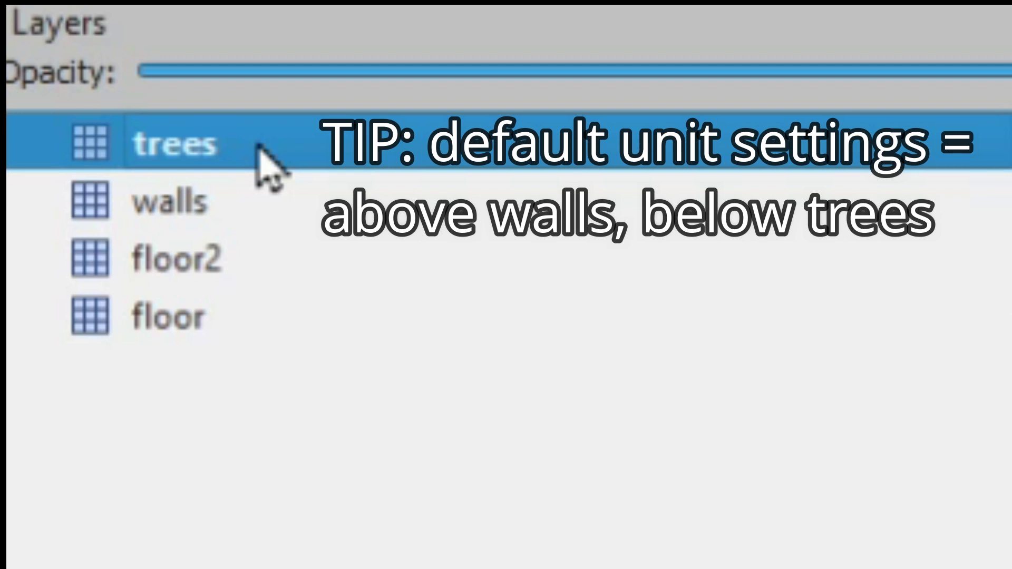
left_click(266, 315)
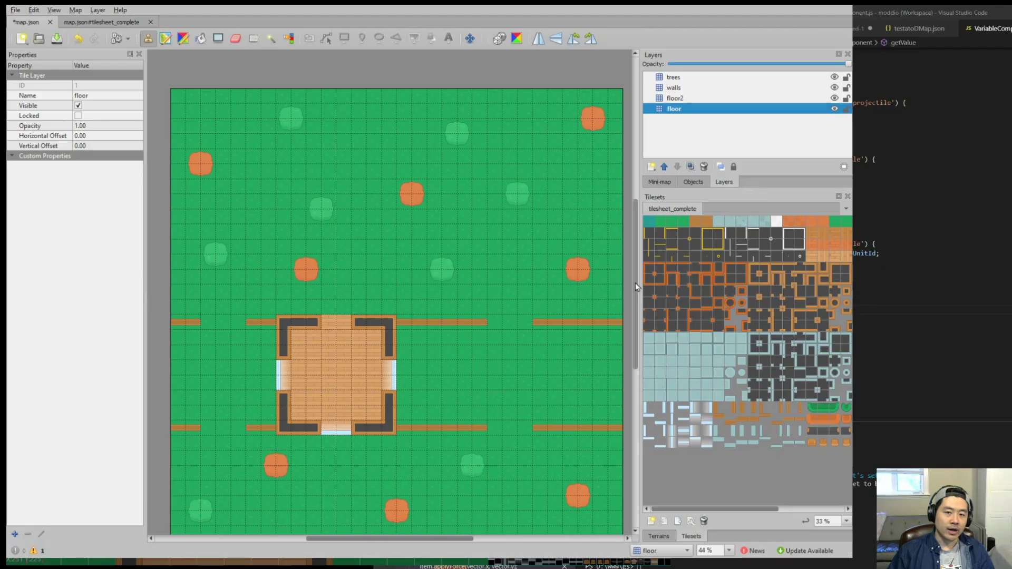
- Place square dark wall blocks with light blue-grey borders on the walls layer, scattered across the grass above the house
left_click_drag(635, 288, 637, 305)
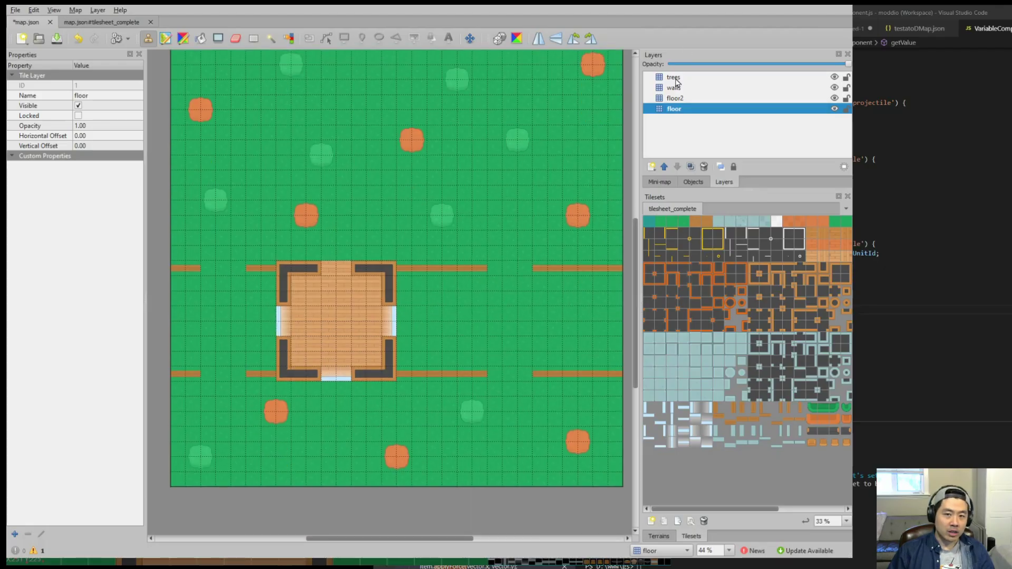
left_click(177, 203)
left_click_drag(708, 221, 737, 242)
left_click(780, 282)
left_click_drag(681, 220, 721, 257)
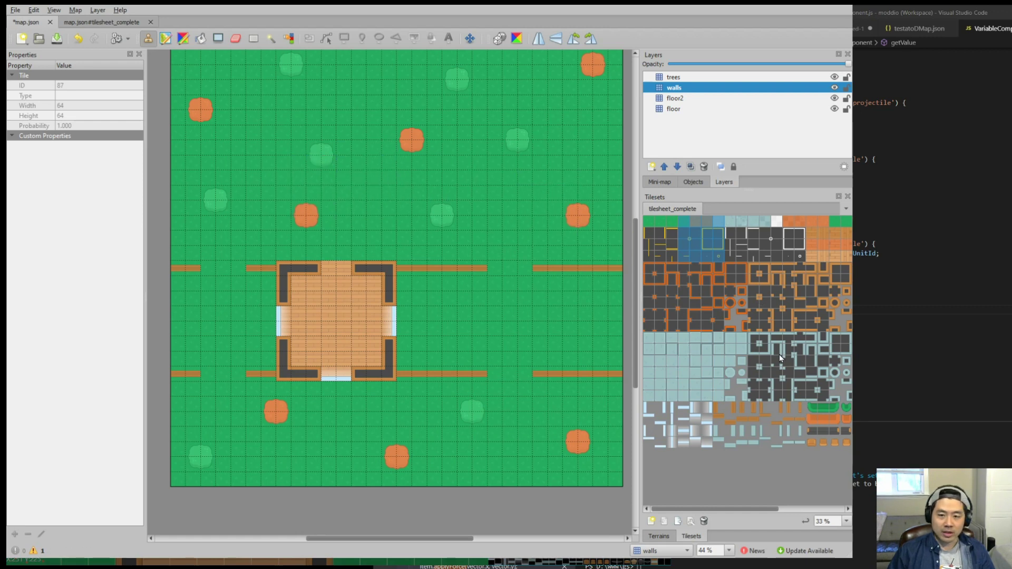
left_click_drag(715, 509, 780, 509)
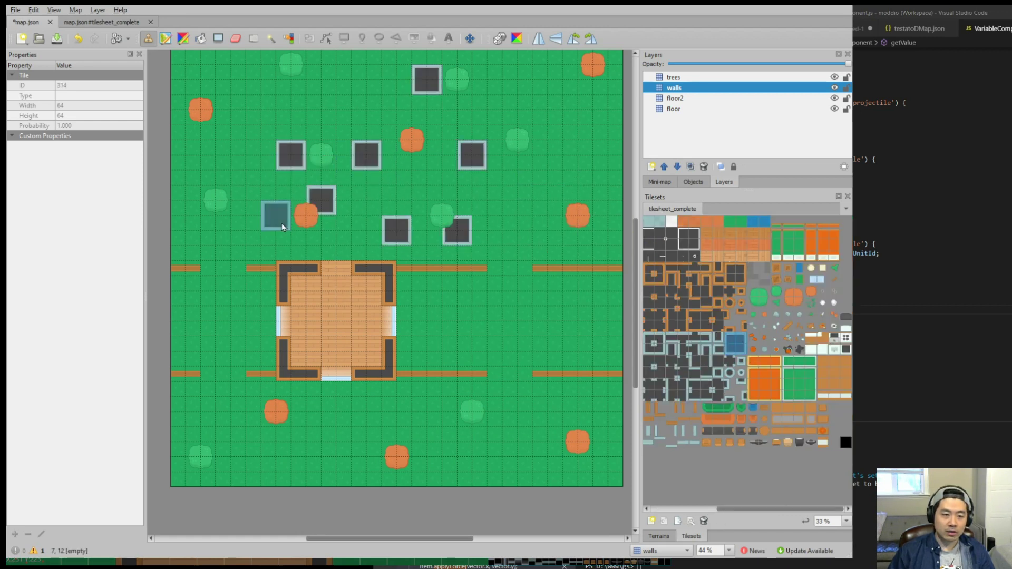
left_click(355, 206)
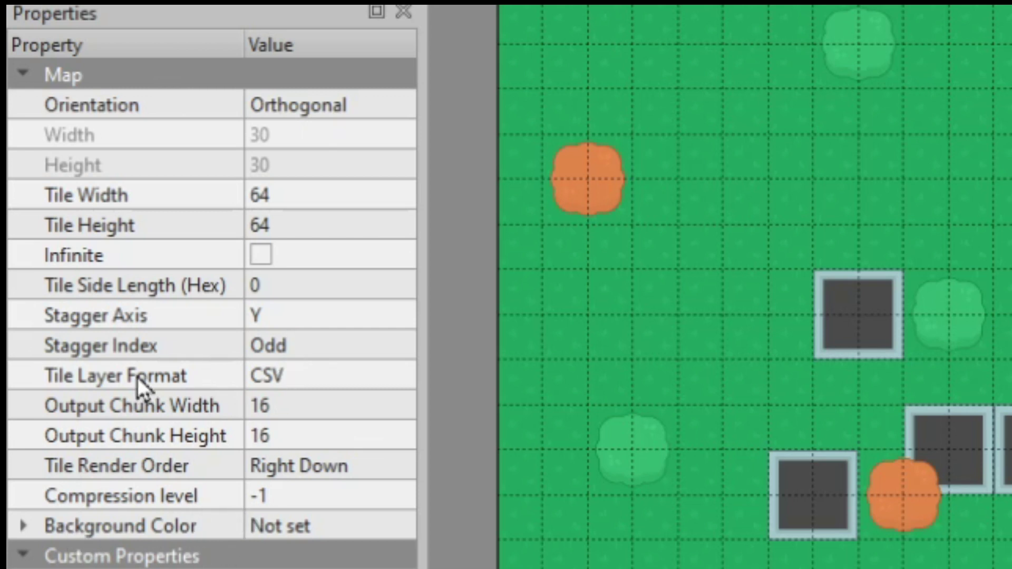
- Use CSV as the map's tile layer format, and upload map.json as the Tiled map in New Game's modd.io map settings
left_click(279, 378)
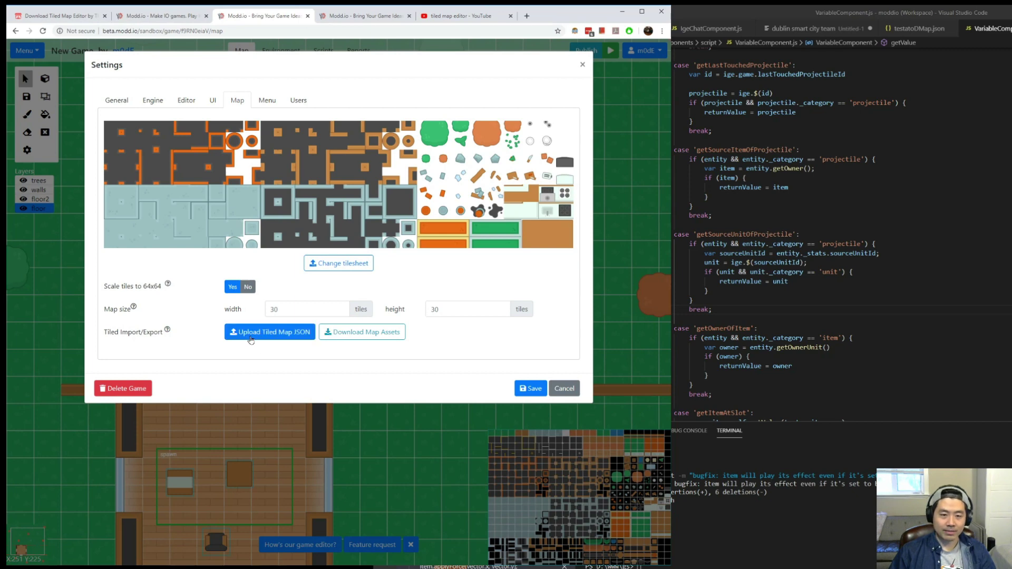
left_click(251, 332)
double_click(251, 203)
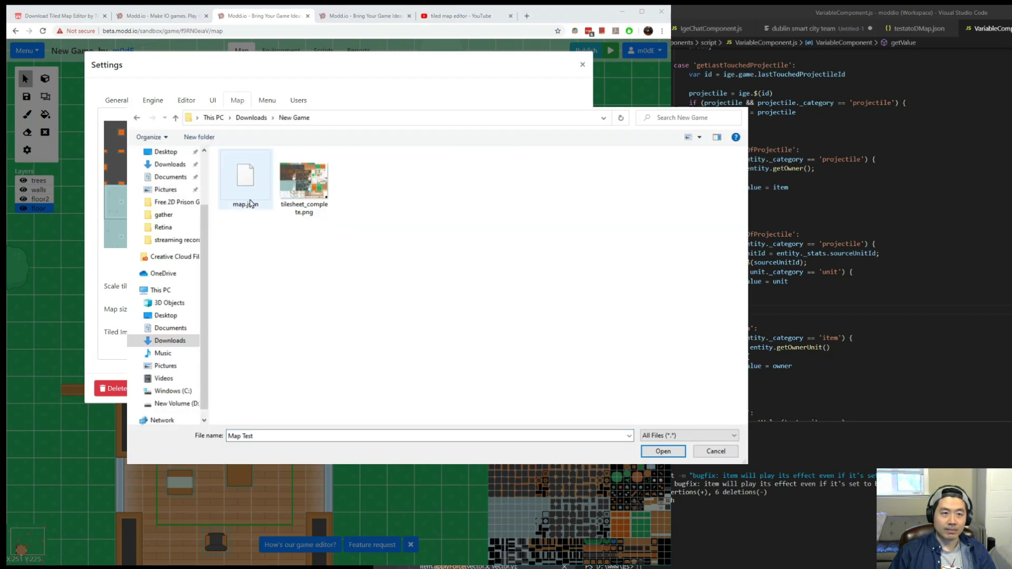
left_click(246, 180)
key("alt+Tab")
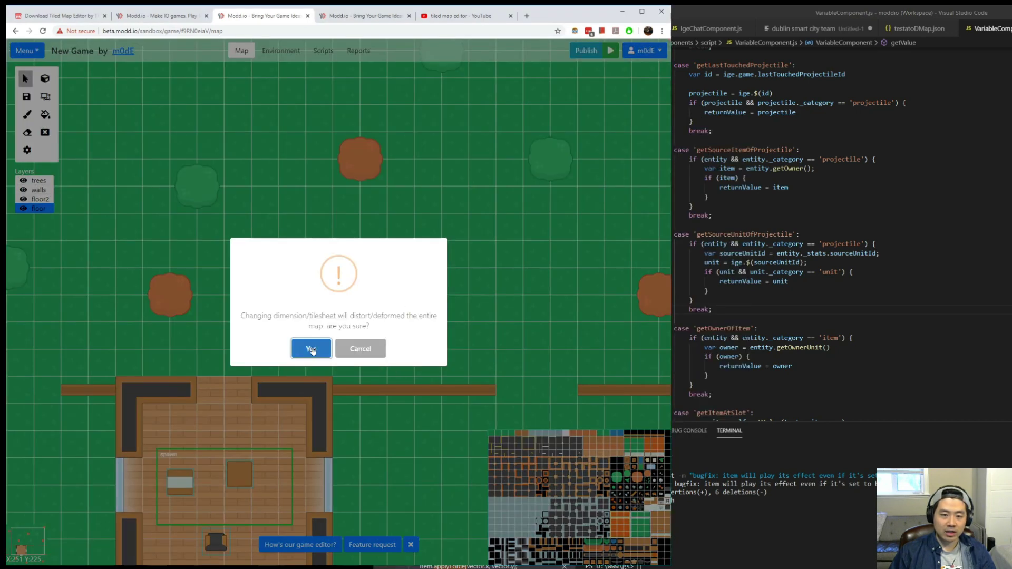
left_click(311, 349)
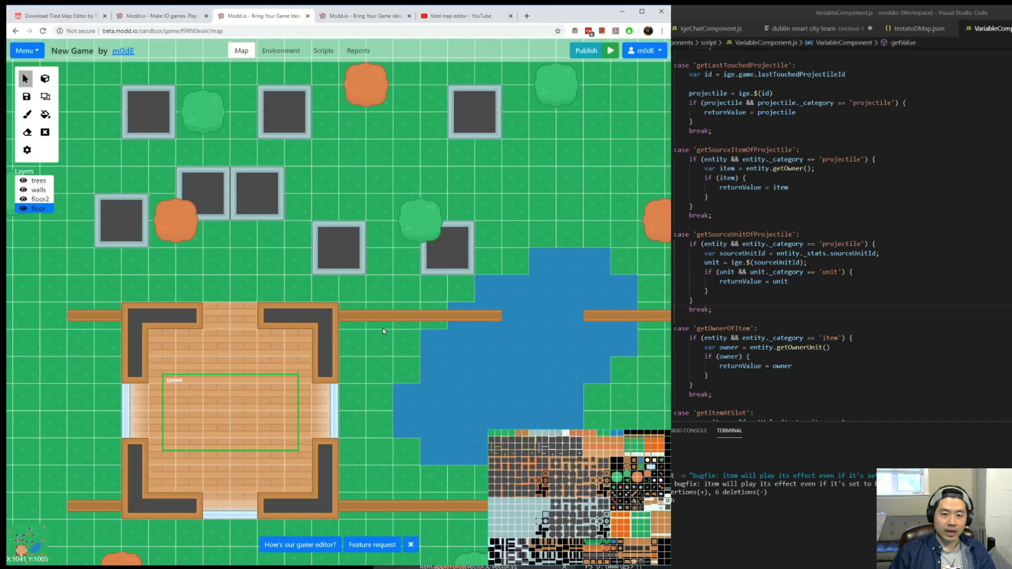
- Inspect the imported map and playtest the game, walking the character around the trees, wall blocks and house to check the map layers
left_click_drag(396, 336, 268, 240)
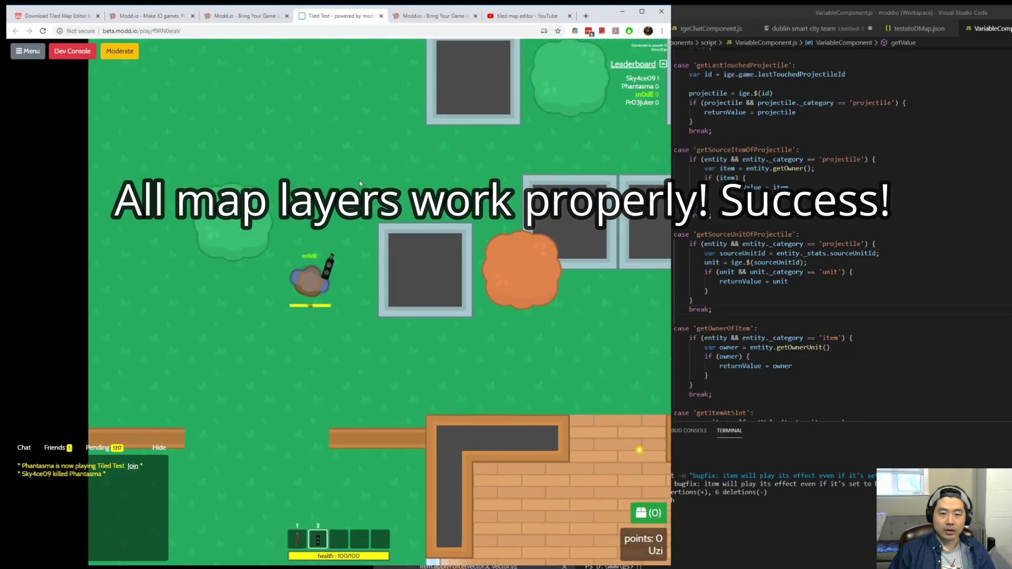
key("w")
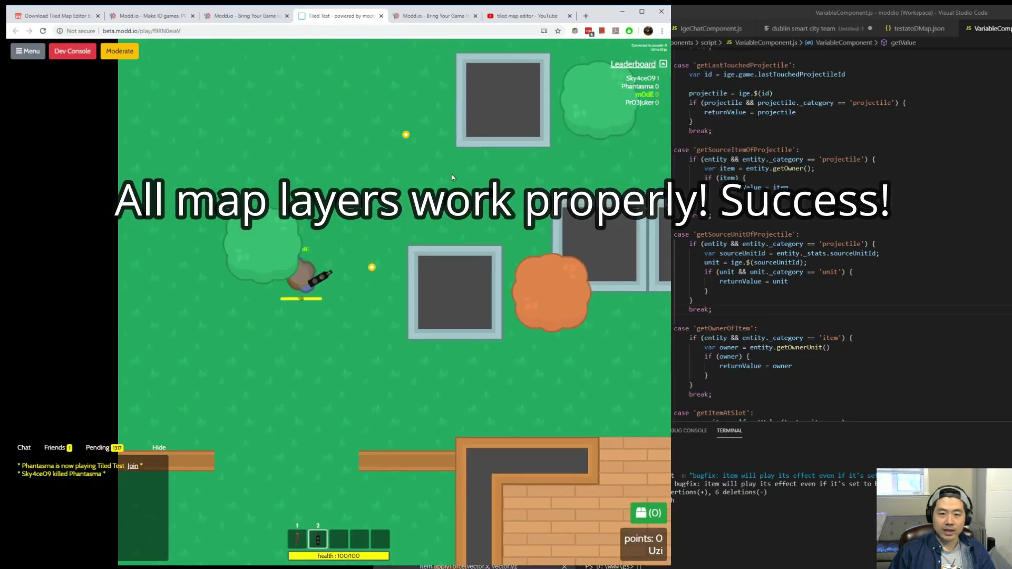
key("s")
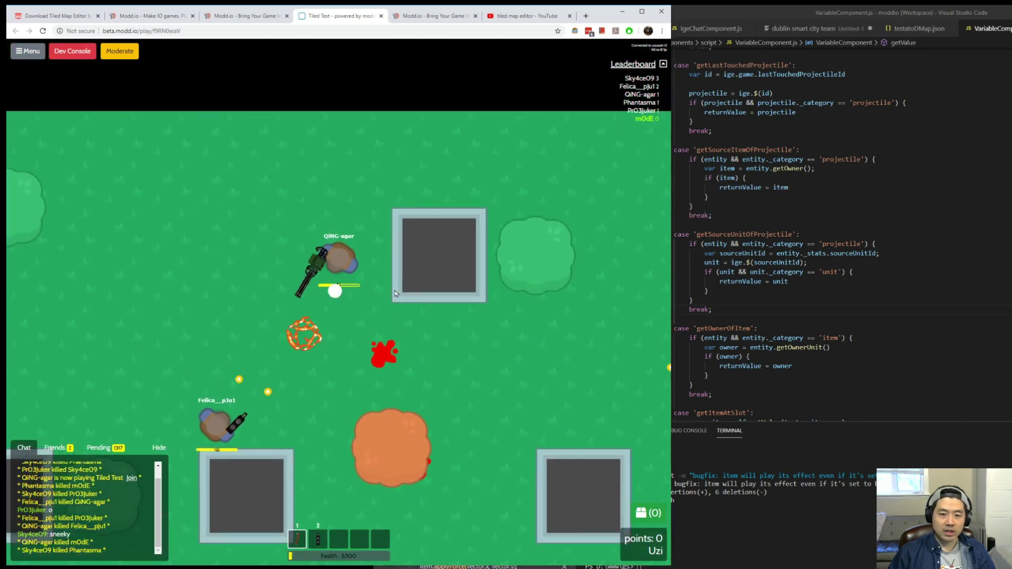
key("w")
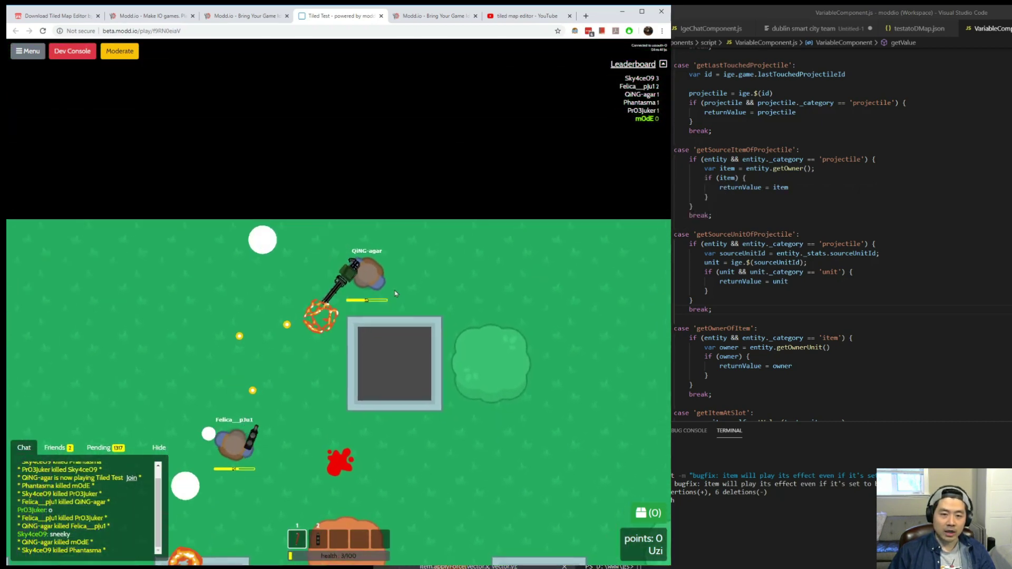
key("a")
key("w")
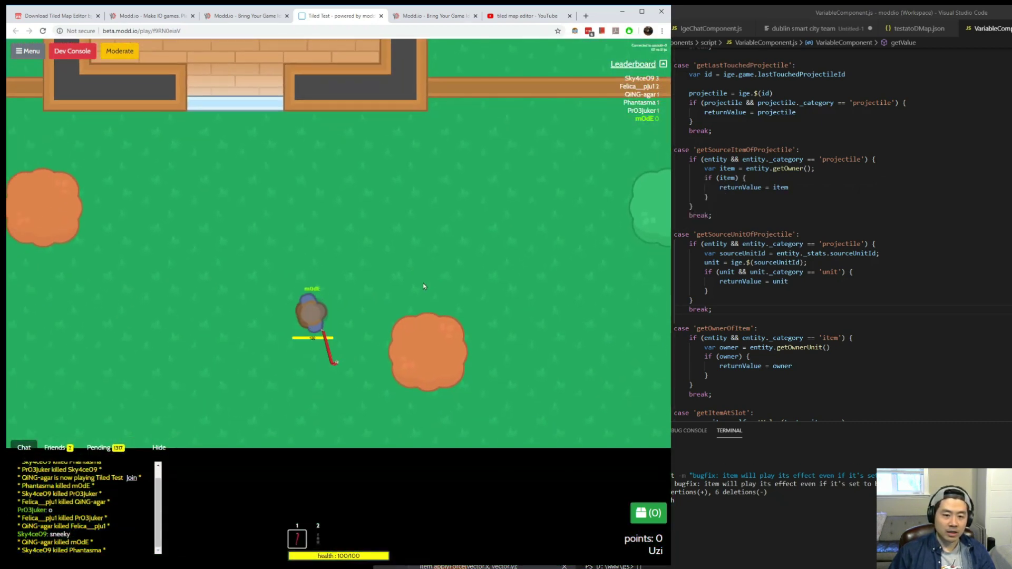
key("a")
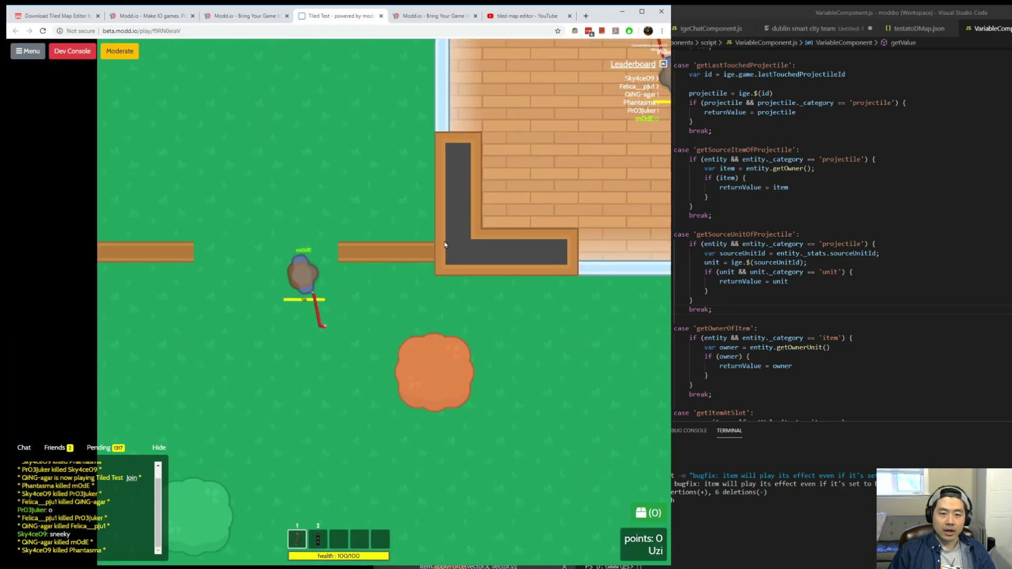
key("w")
key("d")
key("a")
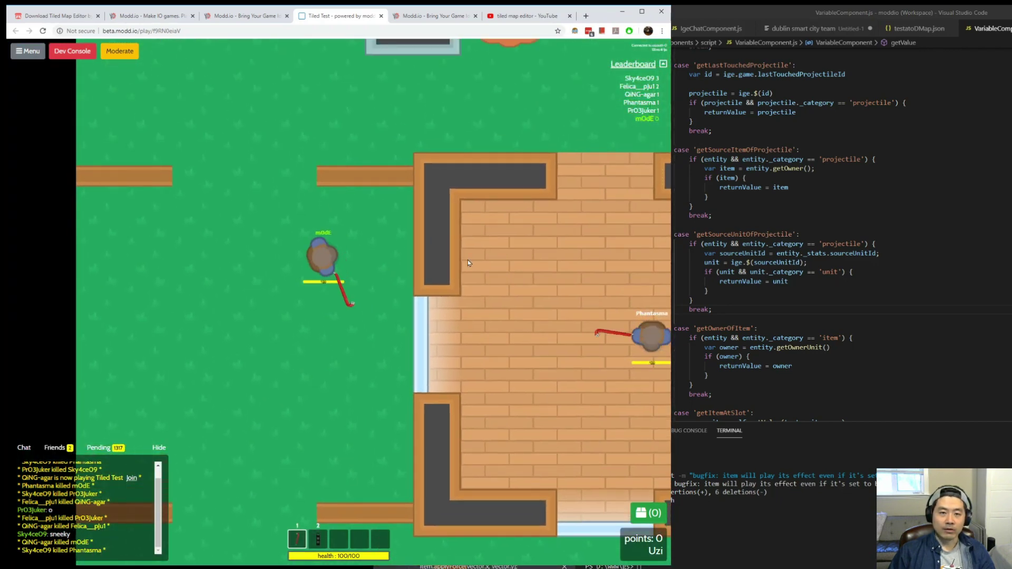
key("w")
key("d")
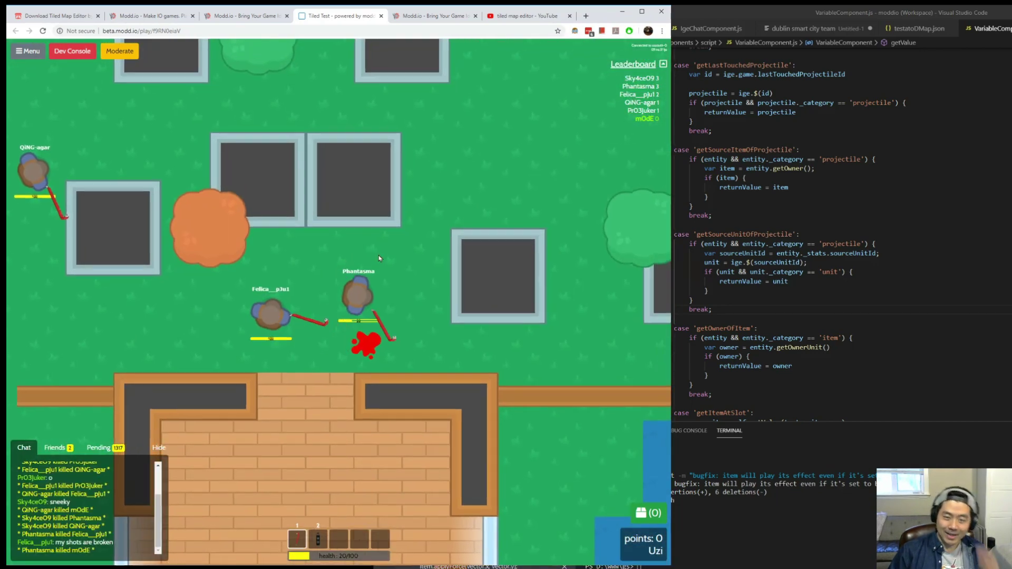
key("w")
key("d")
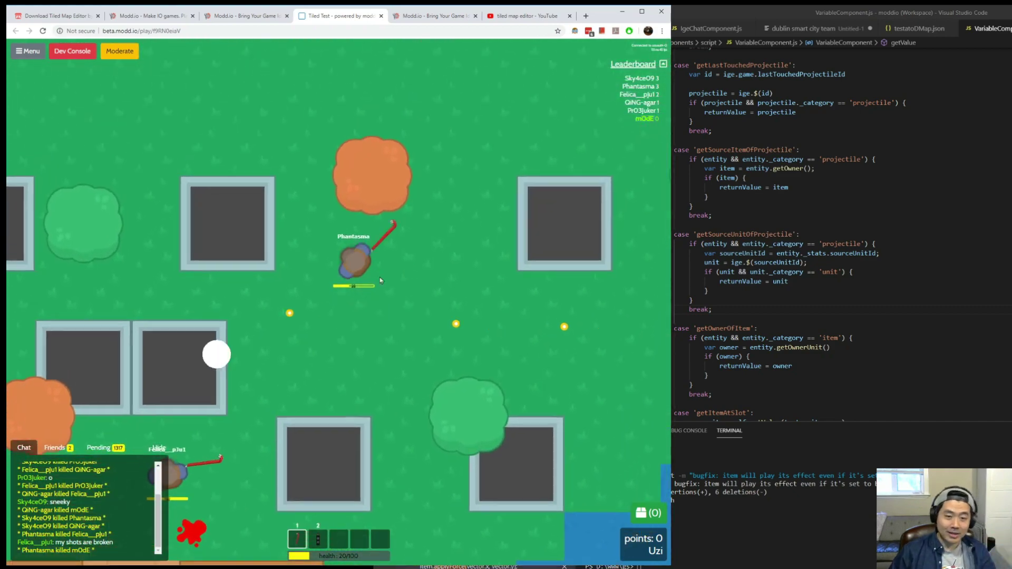